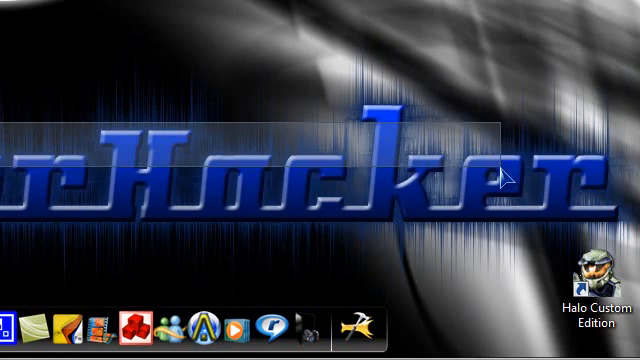
Bring Firefox back up and review the MediaFire hacker intro.zip page, highlighting its file size
{"action": "left_click_drag", "start_coordinate": [347, 190], "coordinate": [636, 186]}
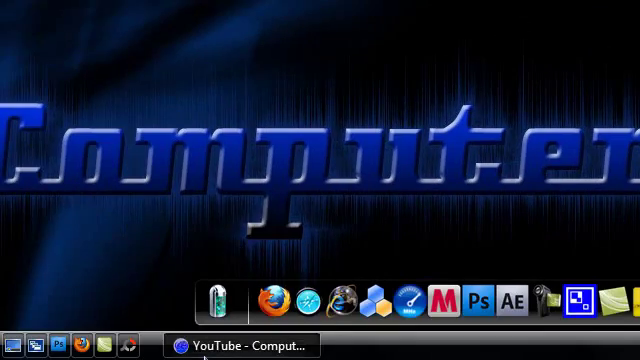
{"action": "left_click", "coordinate": [236, 344]}
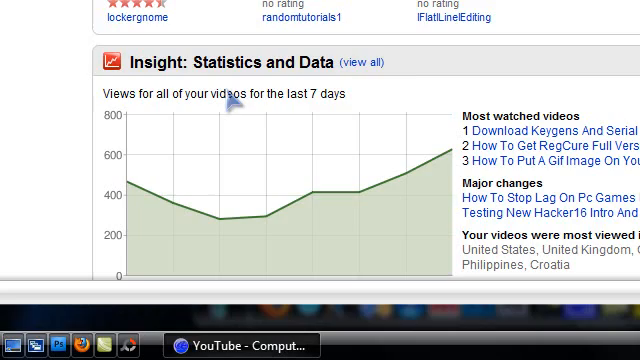
{"action": "scroll", "coordinate": [232, 100], "scroll_direction": "up", "scroll_amount": 8}
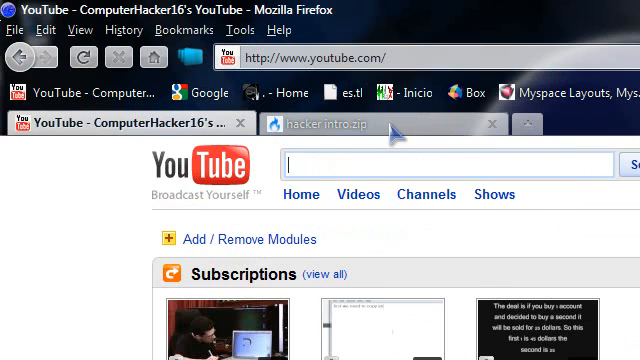
{"action": "left_click", "coordinate": [395, 130]}
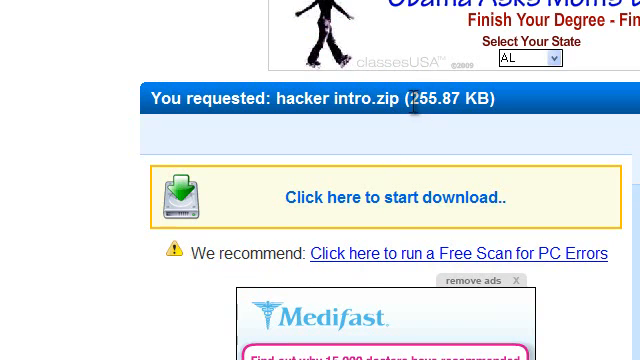
{"action": "left_click_drag", "start_coordinate": [411, 99], "coordinate": [428, 100]}
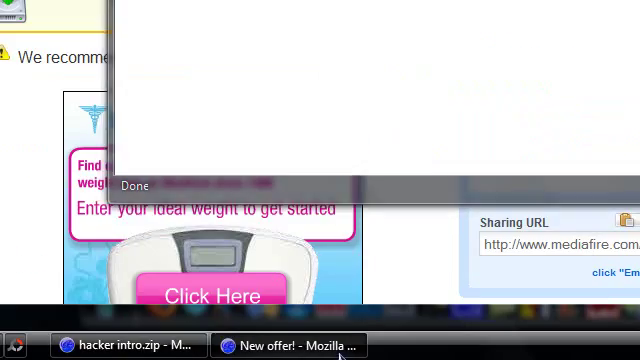
Close the 'New offer!' popup window from its taskbar menu
{"action": "right_click", "coordinate": [350, 345]}
{"action": "left_click", "coordinate": [395, 340]}
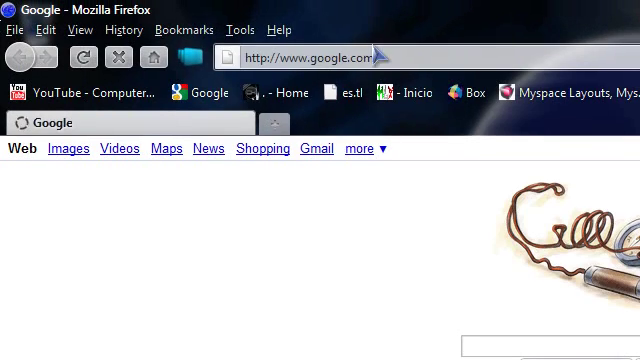
Load the MediaFire page and download hacker intro.zip through DownThemAll
{"action": "left_click", "coordinate": [380, 58]}
{"action": "type", "text": "http://www.mediafire.com/download.php?oznmtt0tjwg"}
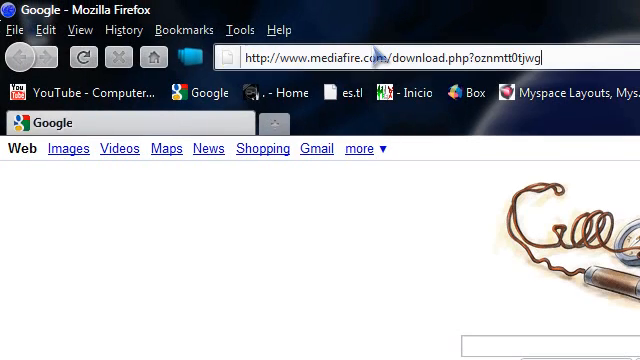
{"action": "key", "text": "Return"}
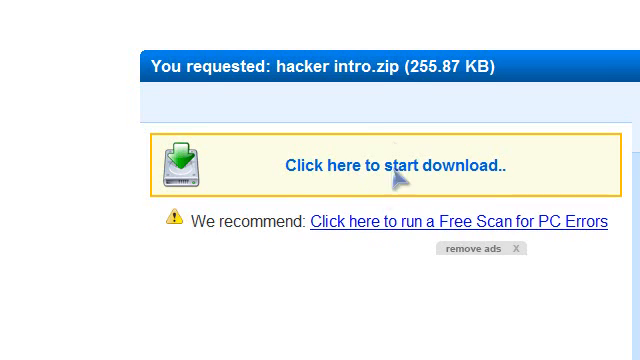
{"action": "left_click", "coordinate": [404, 204]}
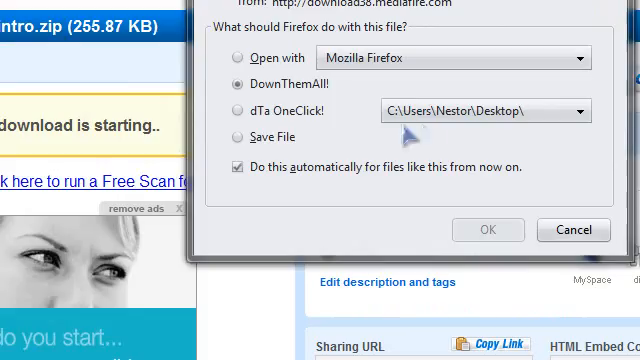
{"action": "left_click", "coordinate": [250, 83]}
{"action": "left_click", "coordinate": [486, 230]}
{"action": "left_click", "coordinate": [337, 154]}
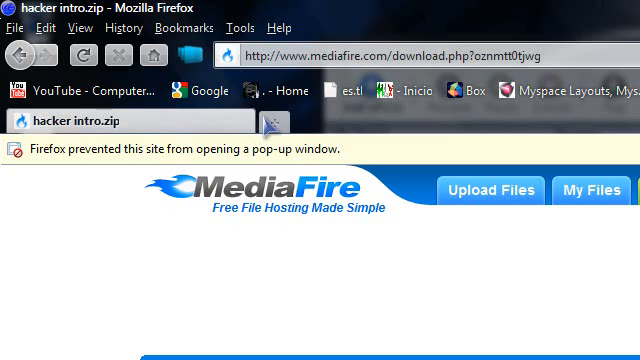
Load lockerz.com in a new tab, then close that tab again
{"action": "key", "text": "ctrl+t"}
{"action": "type", "text": "lockerz"}
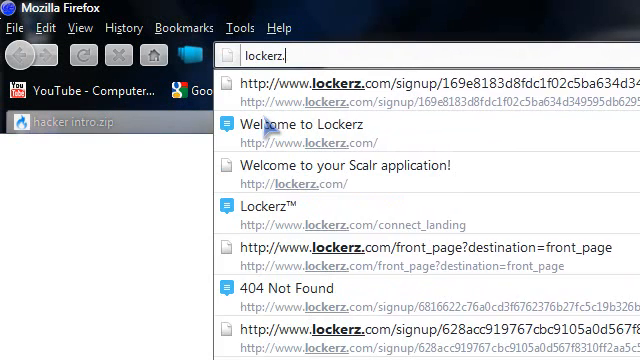
{"action": "type", "text": ".com"}
{"action": "key", "text": "Return"}
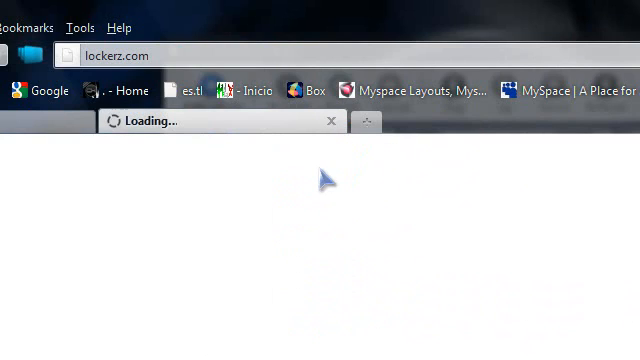
{"action": "left_click", "coordinate": [331, 121]}
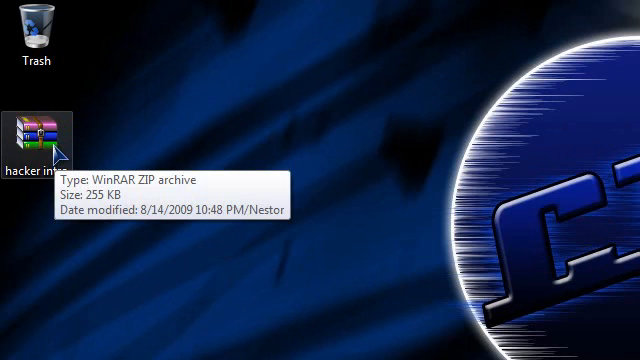
Extract the archive into a hacker intro folder and delete the zip
{"action": "right_click", "coordinate": [58, 152]}
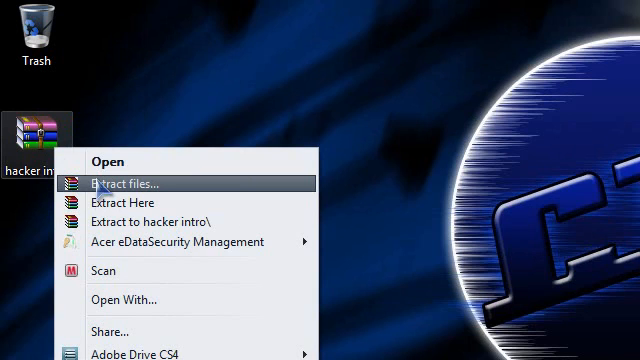
{"action": "left_click", "coordinate": [165, 221]}
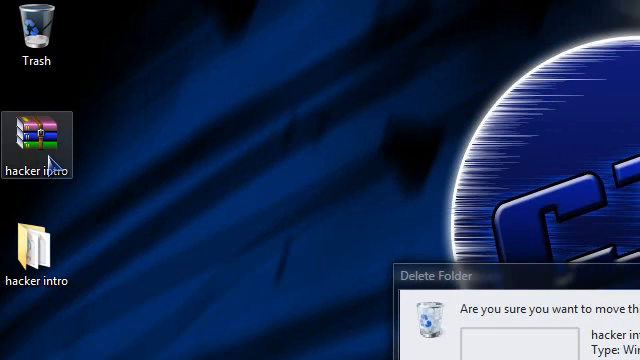
{"action": "key", "text": "Return"}
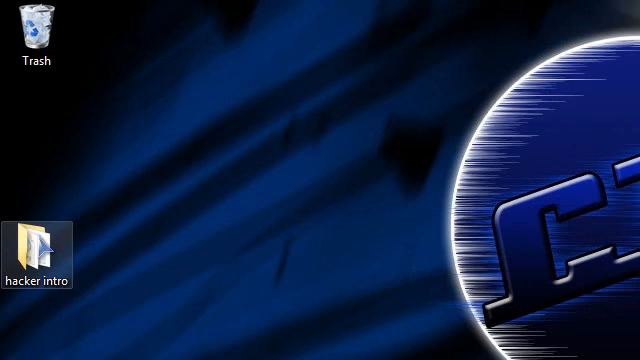
Empty the Recycle Bin
{"action": "right_click", "coordinate": [32, 25]}
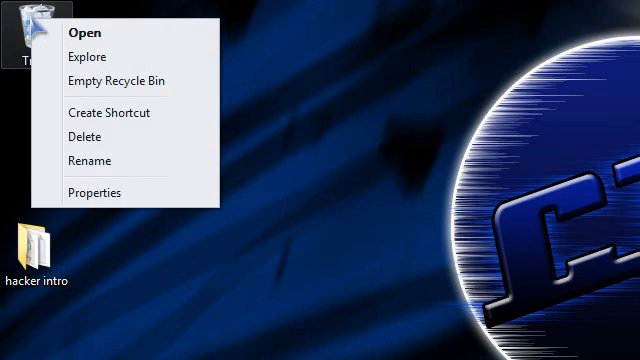
{"action": "left_click", "coordinate": [116, 81]}
{"action": "key", "text": "Return"}
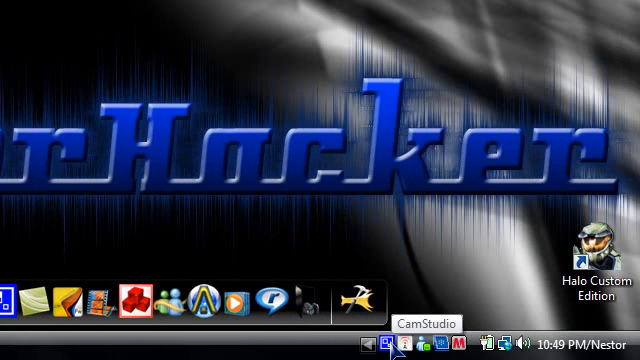
Dismiss the tip of the day and browse Open Project to the desktop's hacker intro folder
{"action": "right_click", "coordinate": [390, 346]}
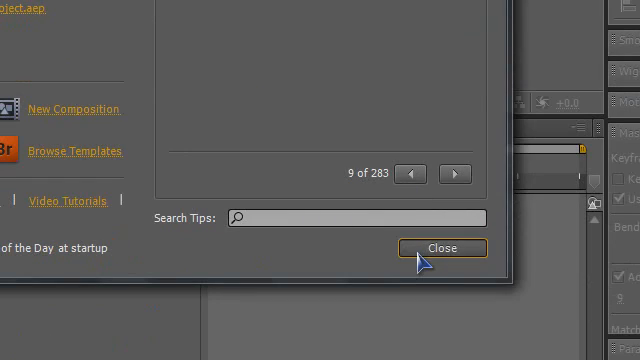
{"action": "left_click", "coordinate": [440, 338]}
{"action": "left_click", "coordinate": [18, 30]}
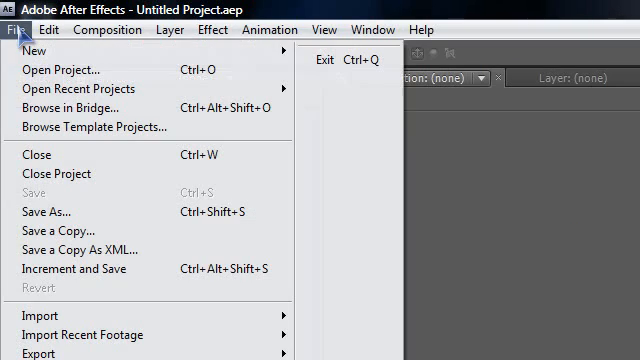
{"action": "left_click", "coordinate": [55, 69]}
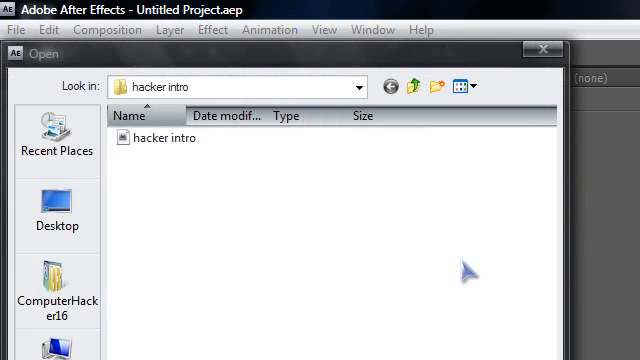
{"action": "left_click", "coordinate": [56, 210]}
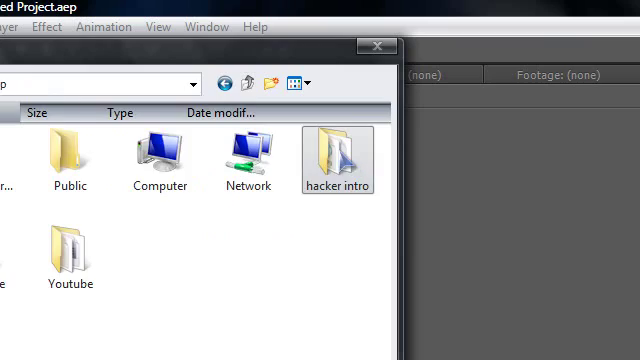
{"action": "double_click", "coordinate": [503, 65]}
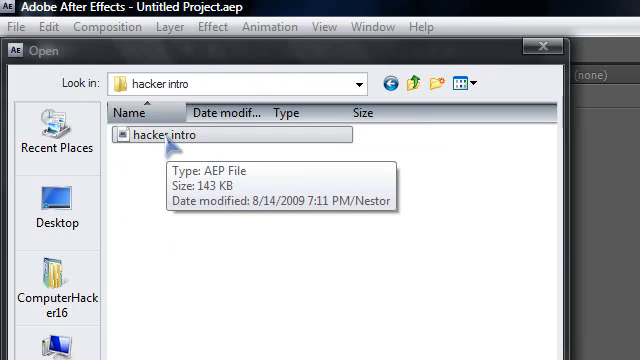
Open hacker intro.aep and scrub the timeline from 0:00 to about five seconds to see the title
{"action": "double_click", "coordinate": [165, 135]}
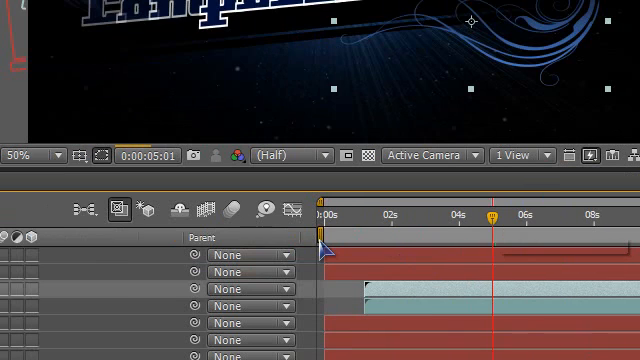
{"action": "key", "text": "Home"}
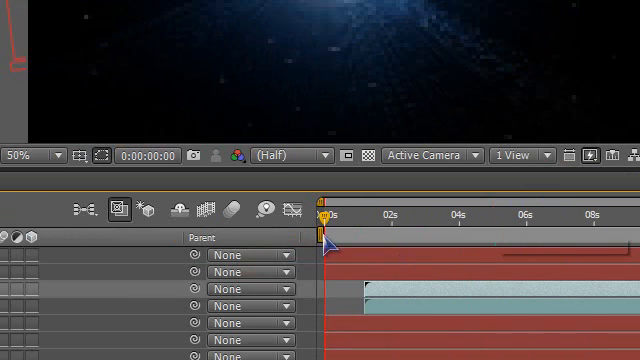
{"action": "left_click_drag", "start_coordinate": [324, 216], "coordinate": [340, 240]}
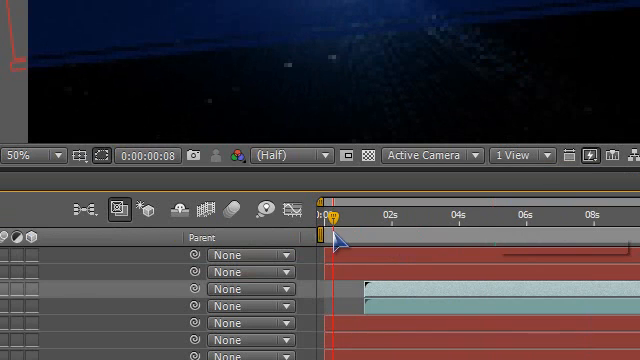
{"action": "left_click_drag", "start_coordinate": [338, 242], "coordinate": [402, 230]}
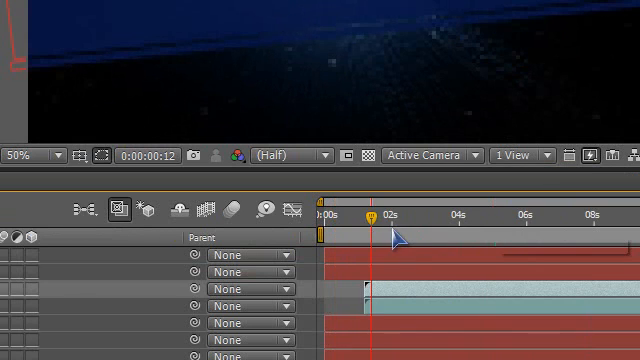
{"action": "left_click_drag", "start_coordinate": [339, 220], "coordinate": [348, 228]}
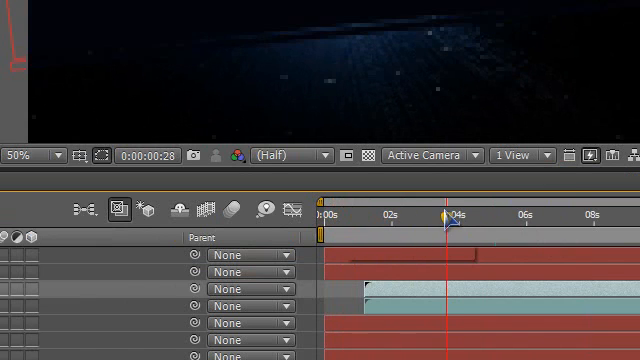
{"action": "left_click_drag", "start_coordinate": [348, 228], "coordinate": [470, 222]}
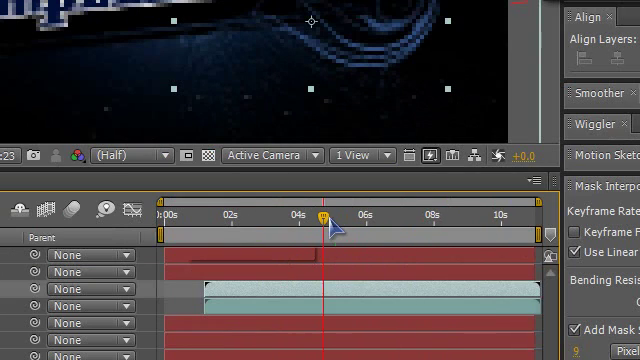
{"action": "left_click_drag", "start_coordinate": [323, 226], "coordinate": [337, 226]}
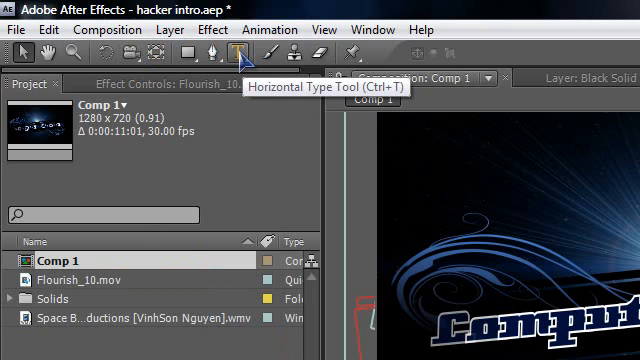
With the type tool, delete the ComputerHacker wording and enter OsTechTutorials
{"action": "left_click", "coordinate": [240, 55]}
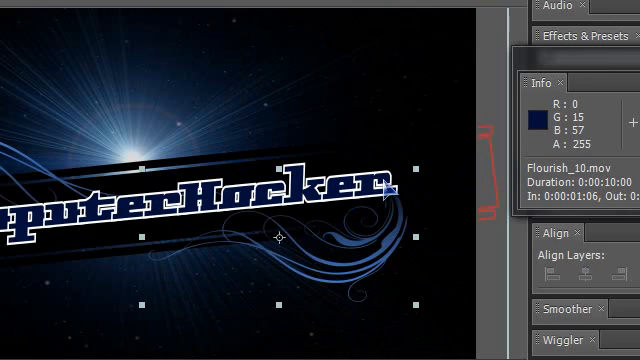
{"action": "left_click", "coordinate": [388, 190]}
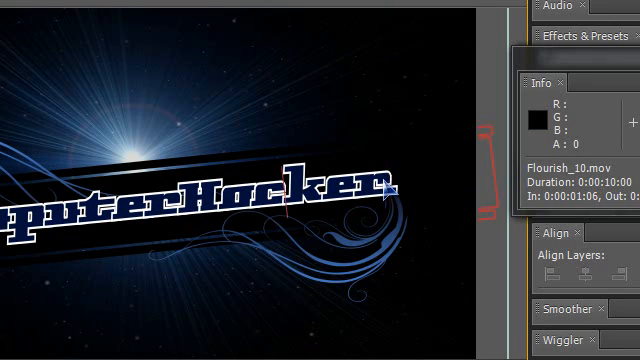
{"action": "key", "text": "Delete"}
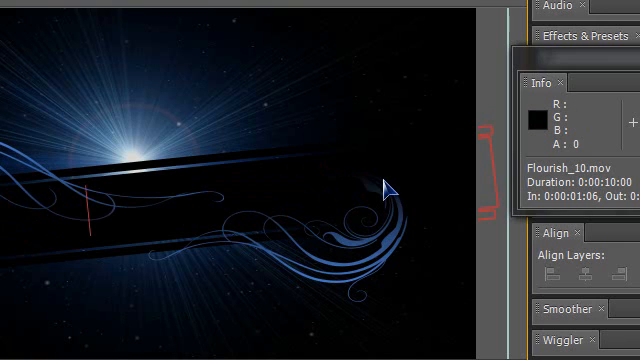
{"action": "type", "text": "echTu"}
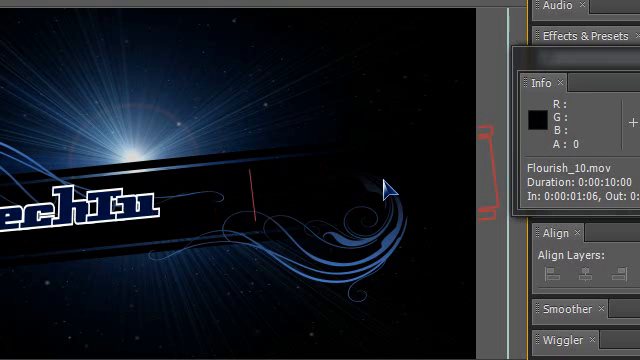
{"action": "type", "text": "   torials"}
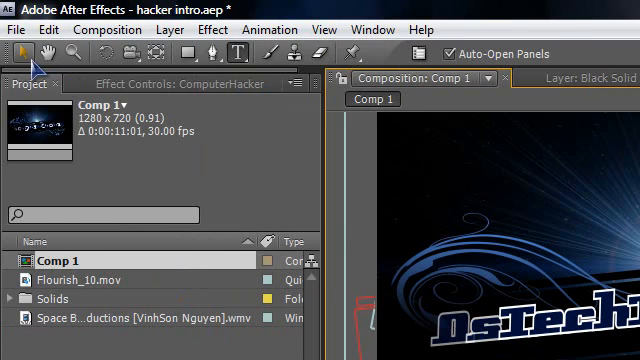
With the Selection Tool, nudge the title right and scale it up by its corner handle
{"action": "left_click", "coordinate": [25, 52]}
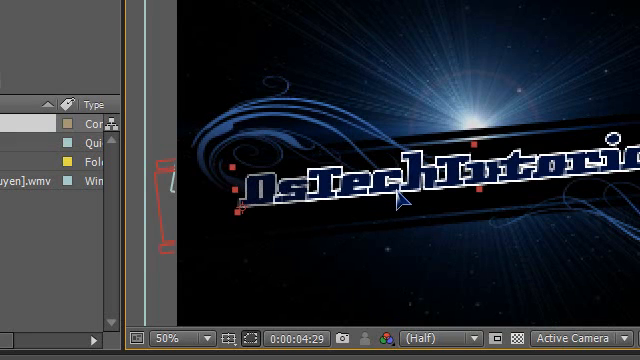
{"action": "left_click_drag", "start_coordinate": [395, 200], "coordinate": [405, 202]}
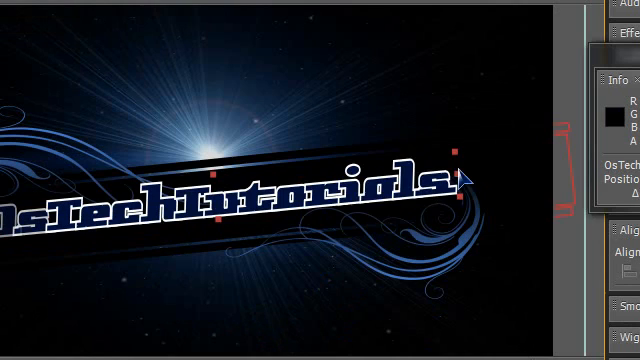
{"action": "mouse_move", "coordinate": [452, 186]}
{"action": "left_mouse_down"}
{"action": "mouse_move", "coordinate": [468, 178]}
{"action": "mouse_move", "coordinate": [462, 180]}
{"action": "left_mouse_up"}
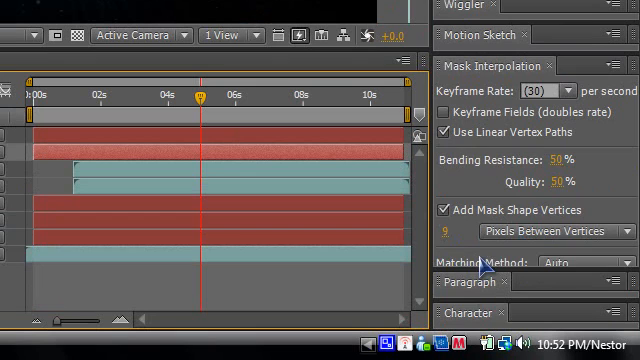
Set the title's fill colour to black (000000) in the Character panel, then select a Flourish_10.mov layer
{"action": "left_click", "coordinate": [468, 313]}
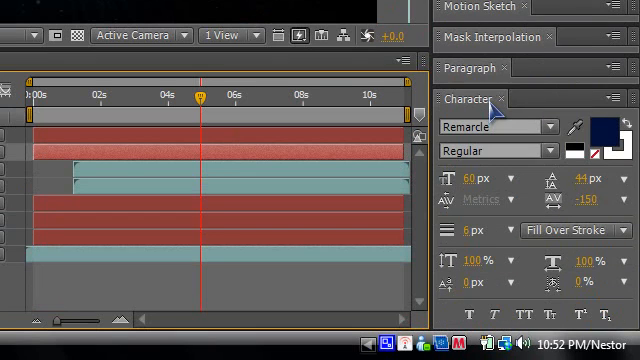
{"action": "left_click", "coordinate": [603, 130]}
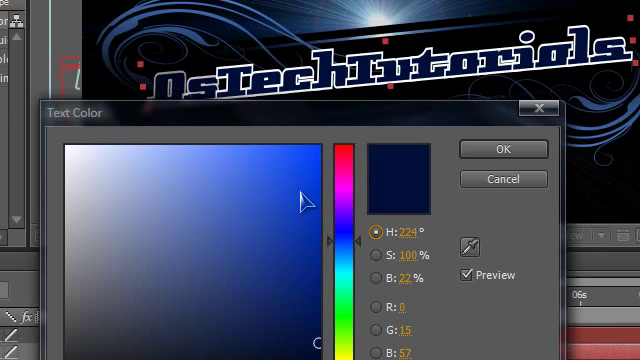
{"action": "left_click", "coordinate": [2, 150]}
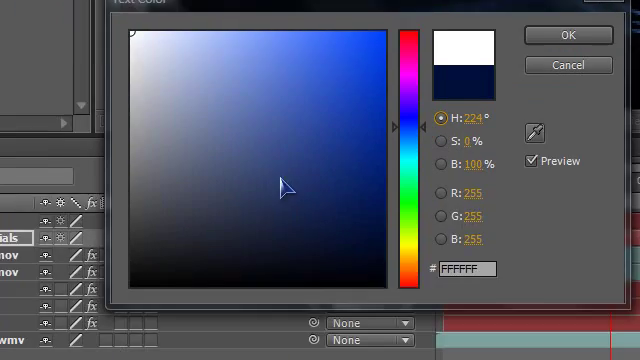
{"action": "left_click", "coordinate": [310, 285]}
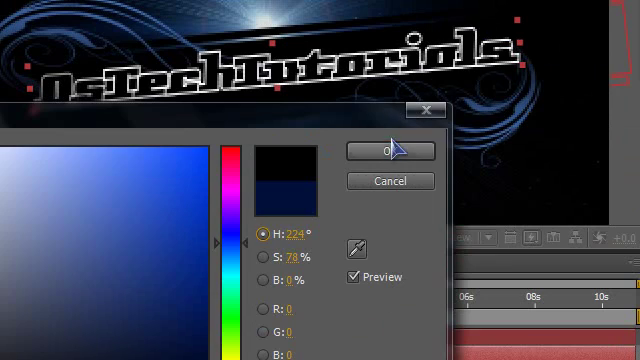
{"action": "left_click", "coordinate": [393, 151]}
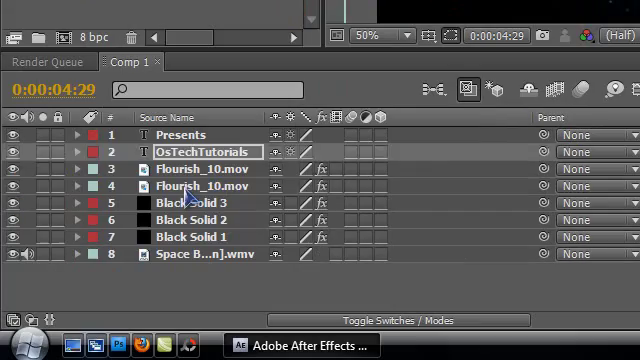
{"action": "left_click", "coordinate": [200, 186]}
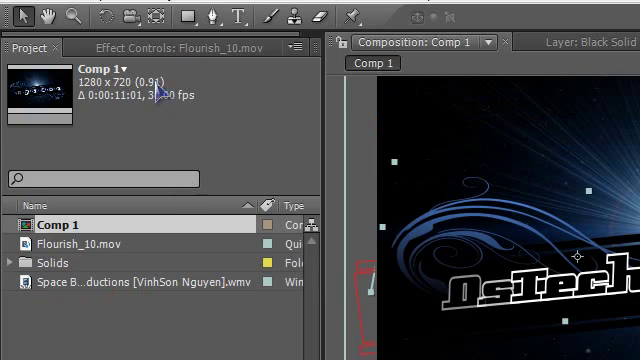
Set the Ramp End Color to white on both Flourish_10.mov layers
{"action": "left_click", "coordinate": [165, 86]}
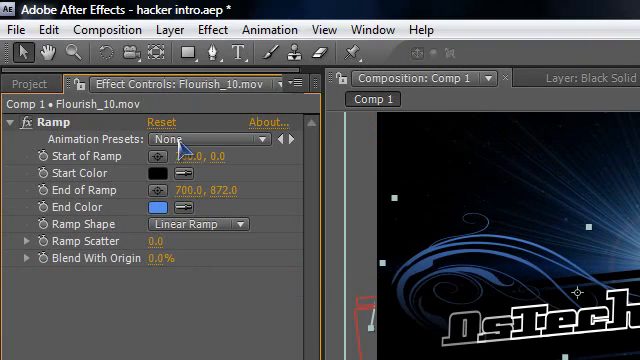
{"action": "left_click", "coordinate": [157, 207]}
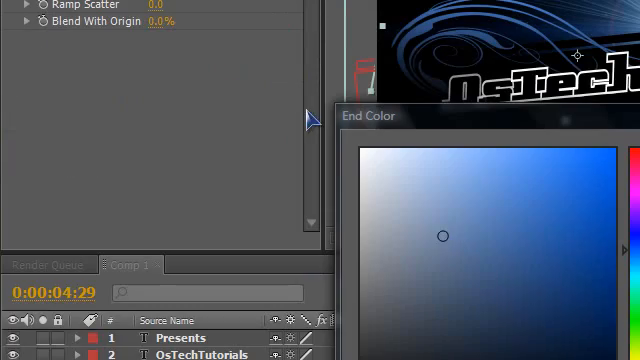
{"action": "left_click", "coordinate": [362, 145]}
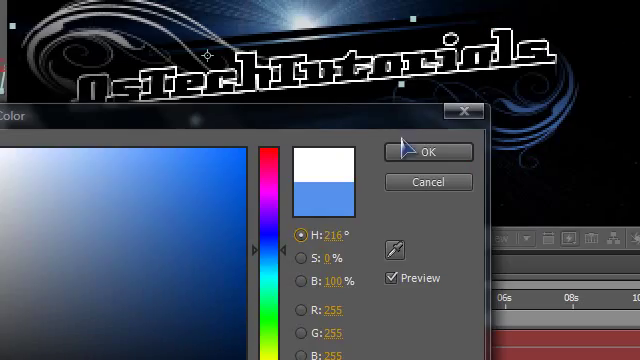
{"action": "left_click", "coordinate": [428, 152]}
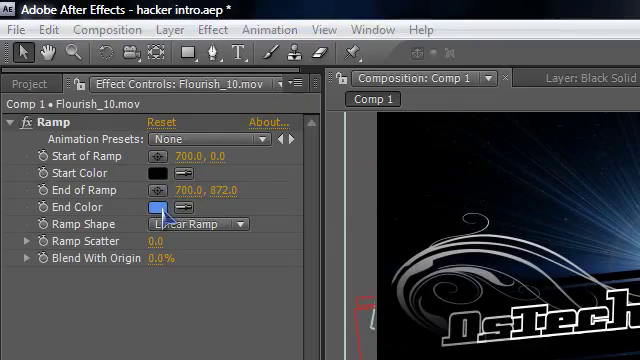
{"action": "left_click", "coordinate": [160, 207]}
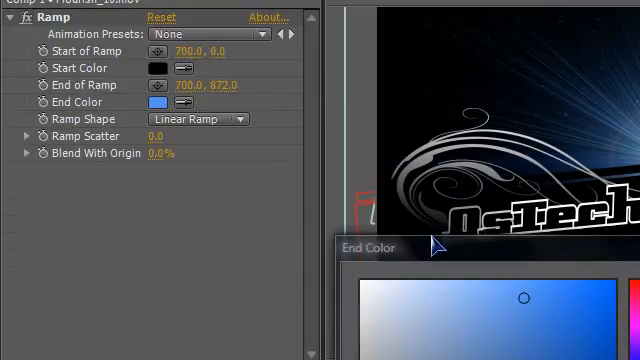
{"action": "left_click", "coordinate": [429, 183]}
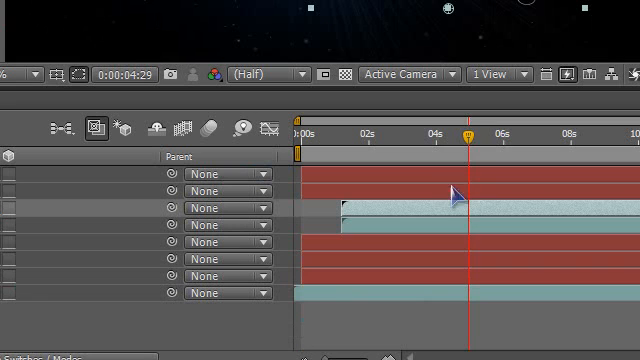
Play a preview of the intro from 0:00
{"action": "left_click", "coordinate": [299, 137]}
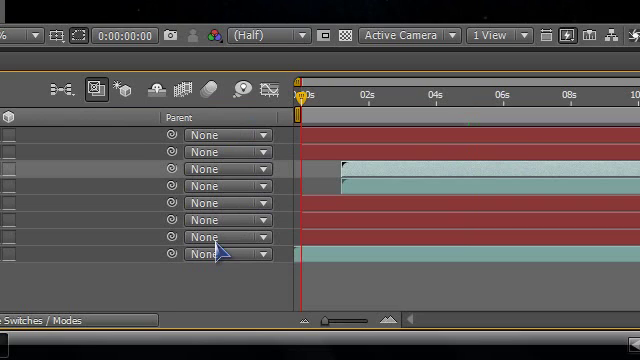
{"action": "key", "text": "space"}
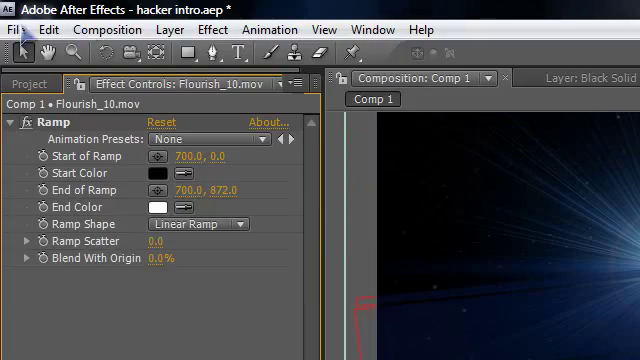
{"action": "left_click", "coordinate": [14, 29]}
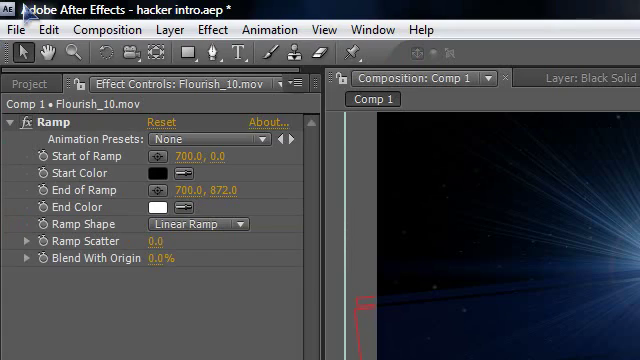
Glance at the export formats, then quit After Effects without saving
{"action": "left_click", "coordinate": [16, 29]}
{"action": "mouse_move", "coordinate": [60, 130]}
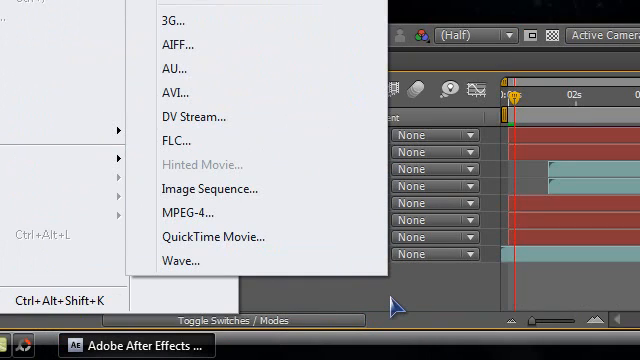
{"action": "left_click", "coordinate": [397, 307]}
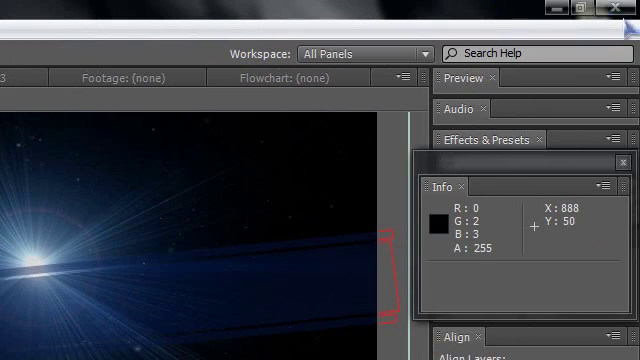
{"action": "left_click", "coordinate": [616, 8]}
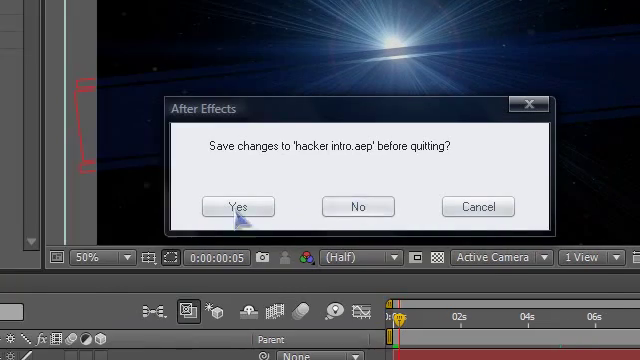
Discard the unsaved project, close the Explorer window and show the recorder's Record/Stop/Pause/Exit menu
{"action": "left_click", "coordinate": [175, 207]}
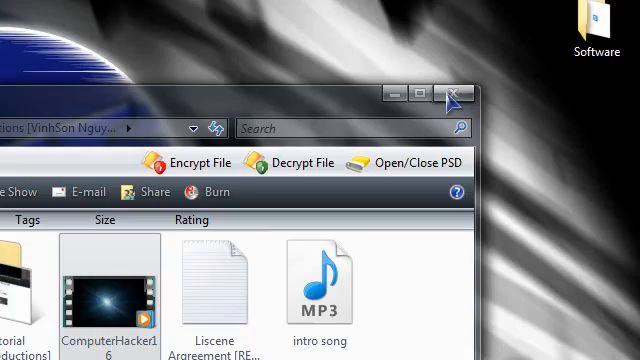
{"action": "left_click", "coordinate": [450, 95]}
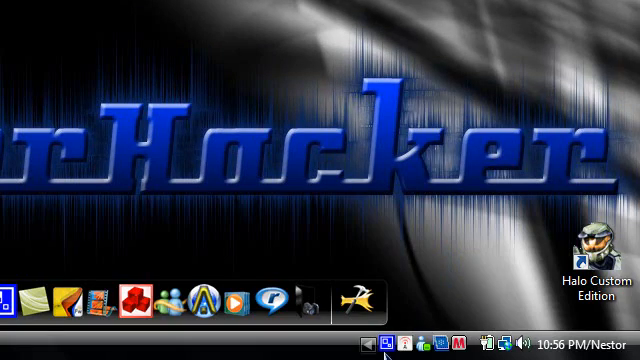
{"action": "right_click", "coordinate": [385, 344]}
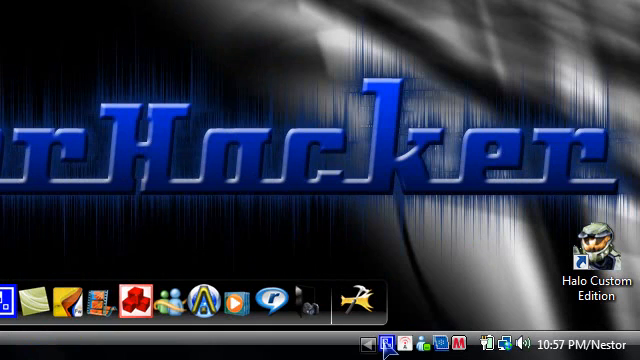
{"action": "right_click", "coordinate": [387, 344]}
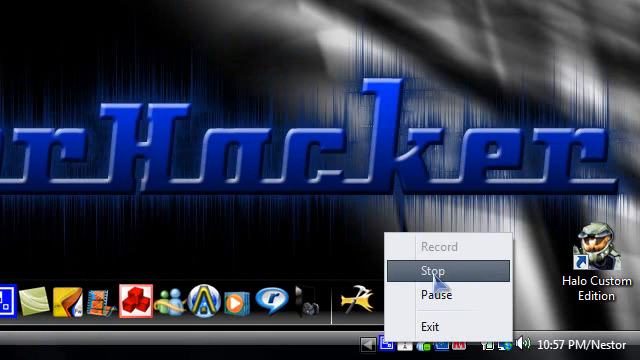